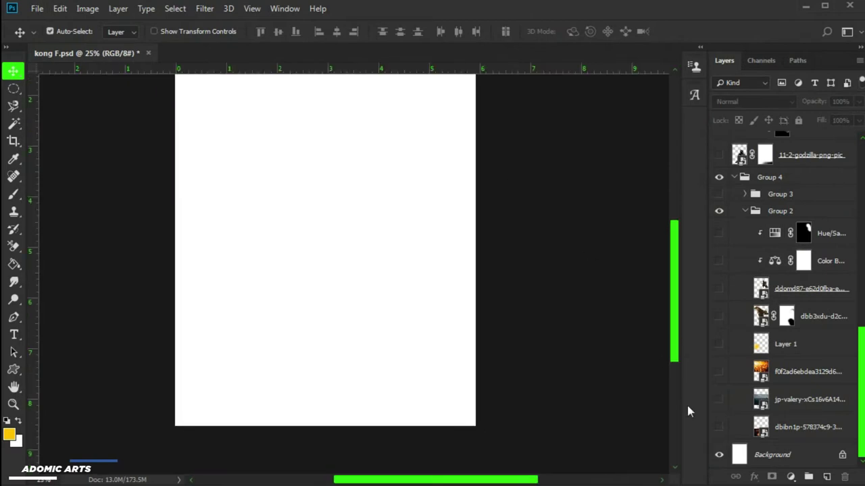
# Turn on the fire, city skyline and burning-city photo layers.
pyautogui.click(719, 427)
pyautogui.click(720, 401)
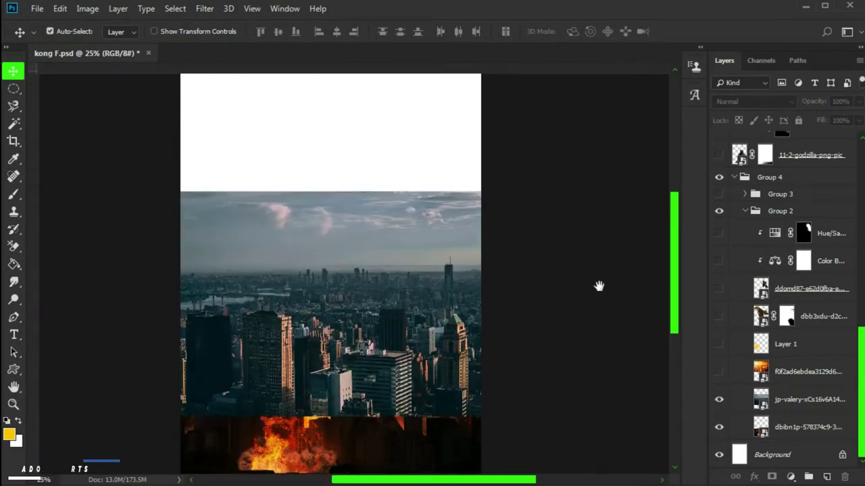
pyautogui.click(719, 372)
pyautogui.scroll(-3, 575, 273)
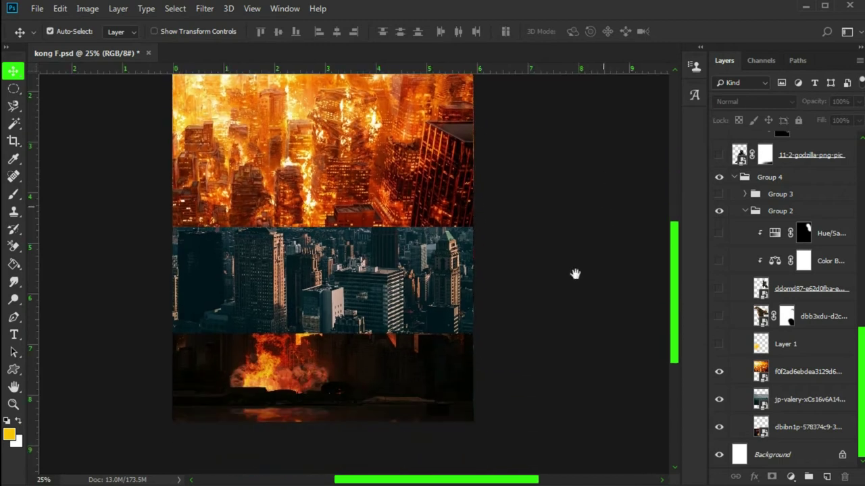
# Mask the skyline photo and paint black to hide its lower part over the fire.
pyautogui.click(404, 311)
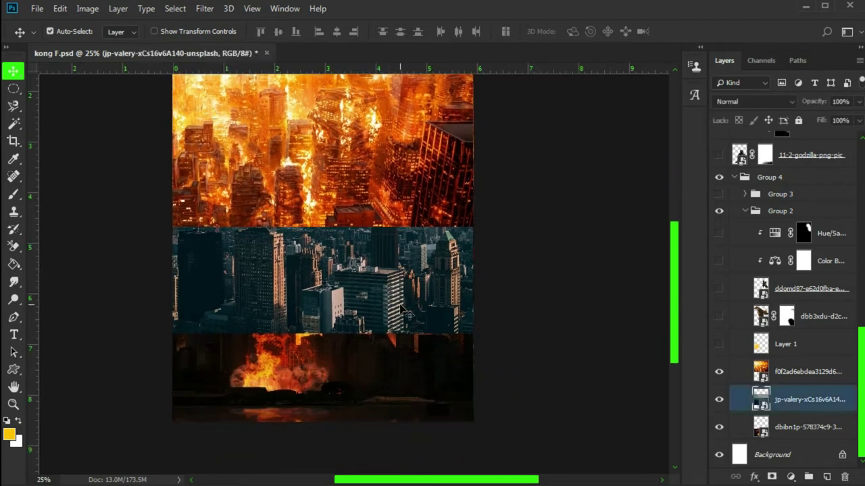
pyautogui.click(772, 479)
pyautogui.press('b')
pyautogui.press('d')
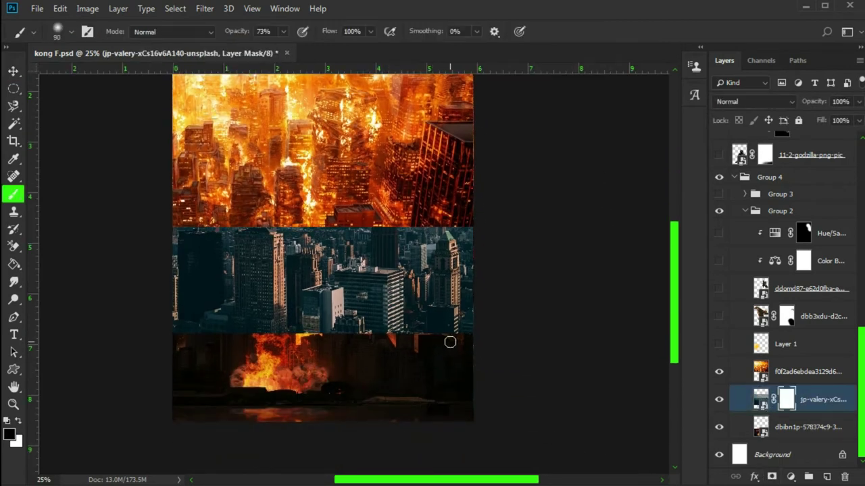
pyautogui.moveTo(458, 346)
pyautogui.mouseDown()
pyautogui.moveTo(434, 361)
pyautogui.moveTo(204, 356)
pyautogui.mouseUp()
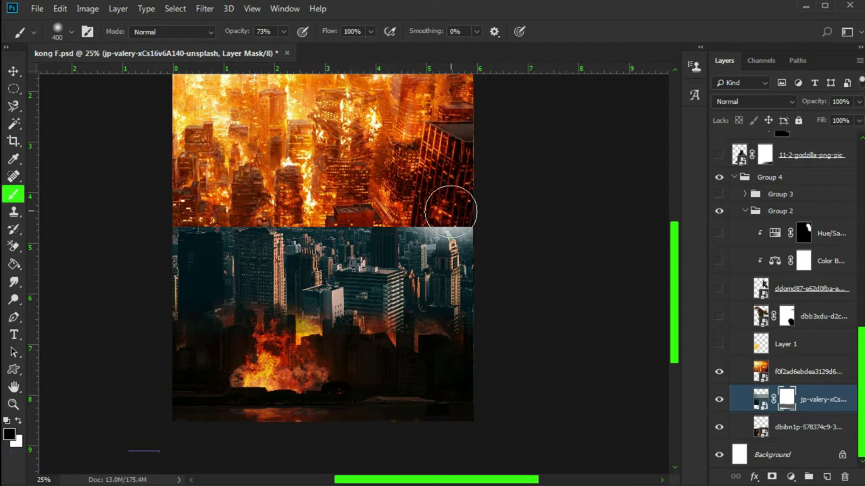
# Mask the burning-city image, fading its lower edge and restoring the tilted building's base.
pyautogui.click(782, 374)
pyautogui.click(773, 478)
pyautogui.moveTo(435, 193)
pyautogui.mouseDown()
pyautogui.moveTo(473, 214)
pyautogui.moveTo(386, 237)
pyautogui.moveTo(193, 228)
pyautogui.moveTo(399, 240)
pyautogui.mouseUp()
pyautogui.press('x')
pyautogui.moveTo(442, 162); pyautogui.dragTo(469, 169)
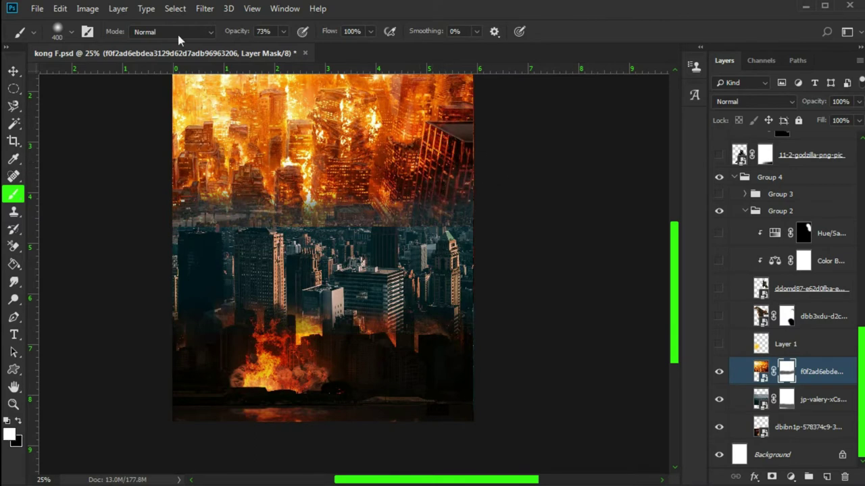
pyautogui.press('x')
pyautogui.moveTo(415, 242)
pyautogui.mouseDown()
pyautogui.moveTo(440, 225)
pyautogui.moveTo(409, 241)
pyautogui.moveTo(327, 244)
pyautogui.mouseUp()
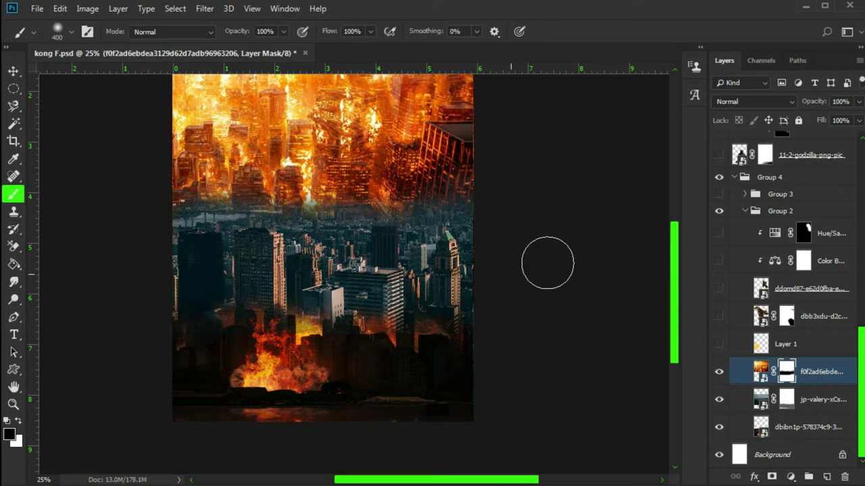
pyautogui.click(735, 401)
# Add a clipped, colorized Hue/Saturation layer on the skyline with Hue about 20 and Saturation 57.
pyautogui.click(791, 477)
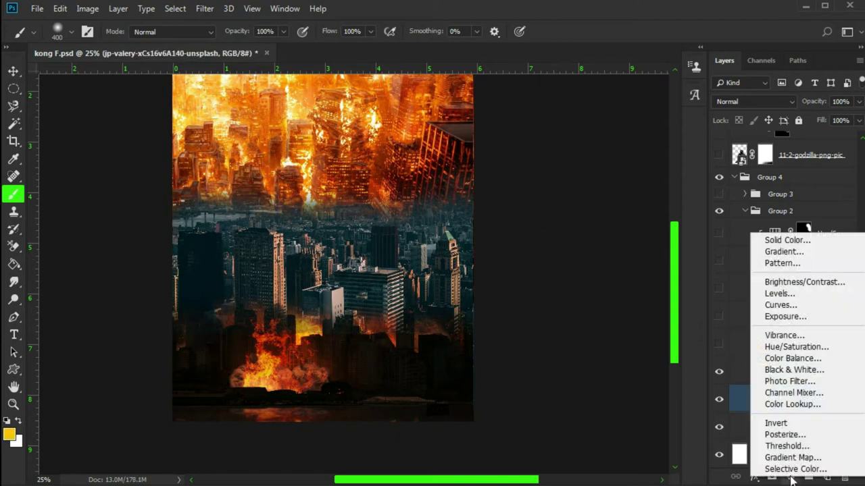
pyautogui.click(788, 349)
pyautogui.click(599, 290)
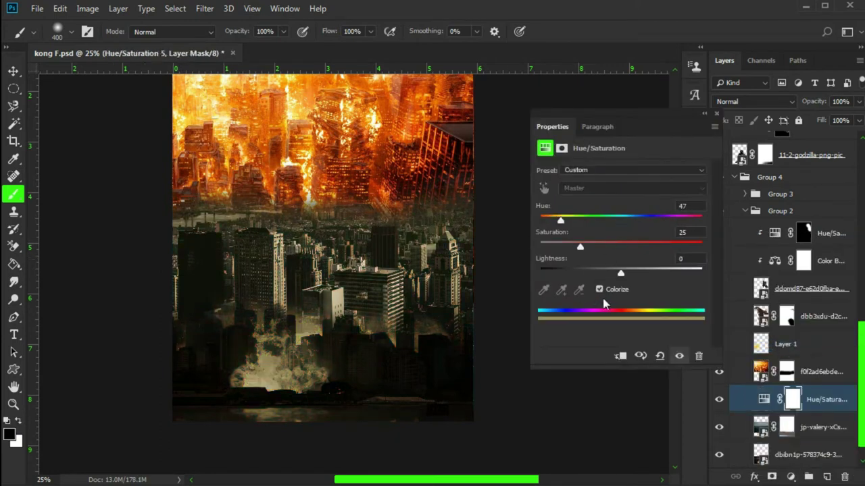
pyautogui.click(623, 357)
pyautogui.moveTo(623, 247); pyautogui.dragTo(631, 247)
pyautogui.moveTo(560, 220); pyautogui.dragTo(551, 221)
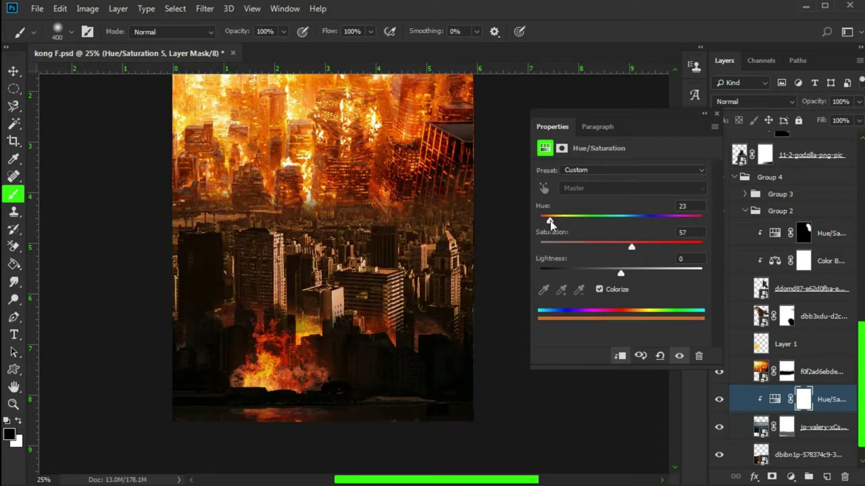
pyautogui.moveTo(556, 223); pyautogui.dragTo(548, 222)
pyautogui.click(706, 117)
pyautogui.click(554, 115)
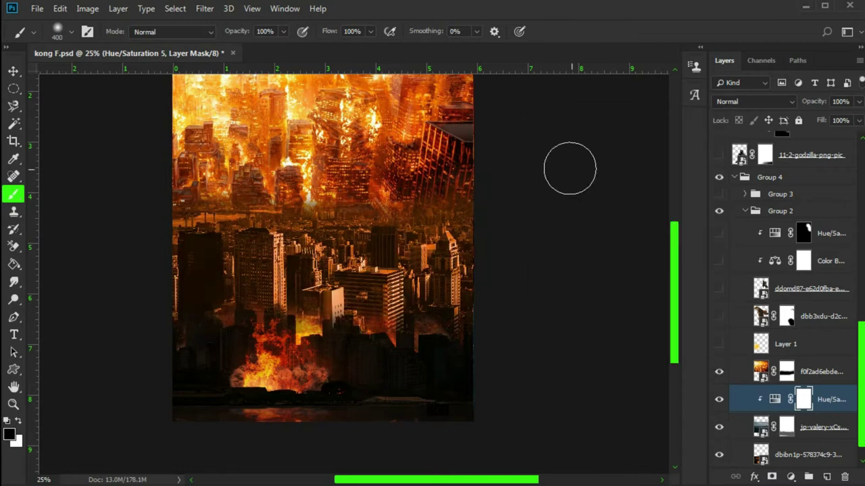
pyautogui.click(12, 71)
pyautogui.moveTo(579, 180); pyautogui.dragTo(570, 242)
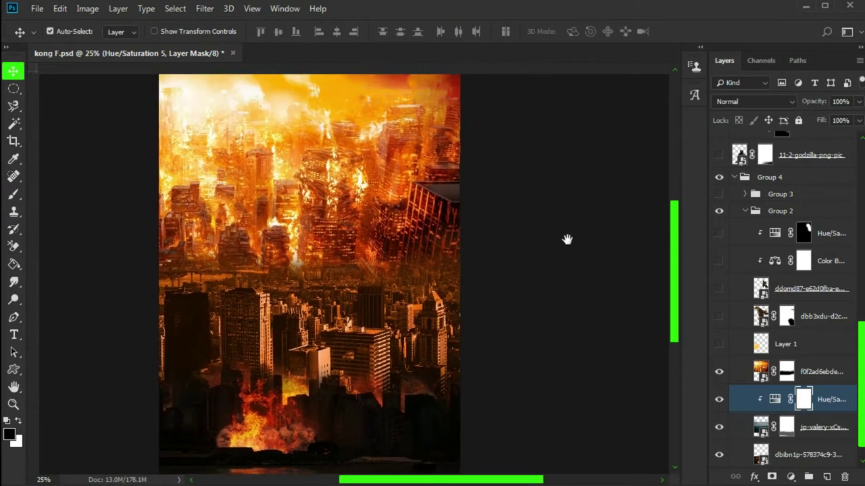
# Show the Layer 1 overlay and the Kong image.
pyautogui.click(719, 344)
pyautogui.hotkey('ctrl', 'r')
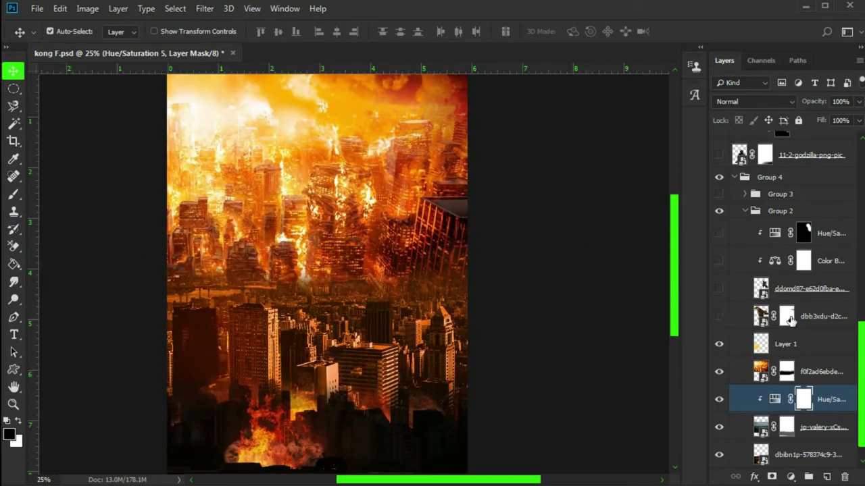
pyautogui.click(718, 316)
pyautogui.moveTo(316, 213); pyautogui.dragTo(307, 223)
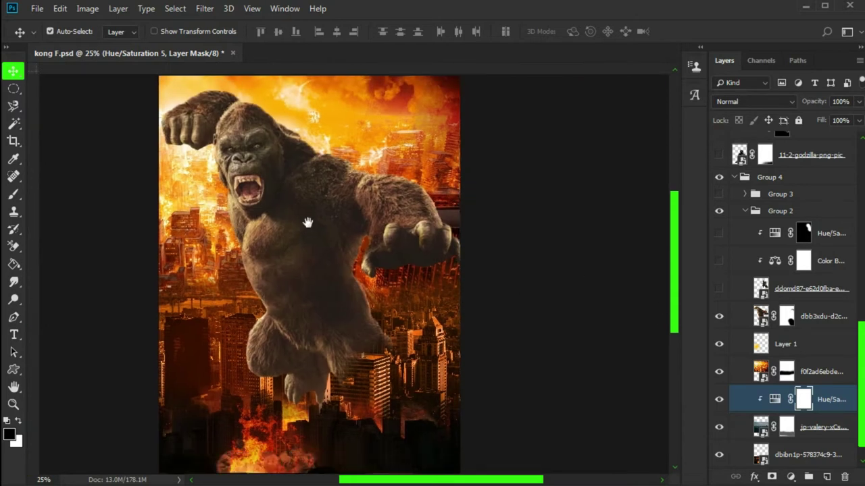
# Scale the Kong layer down to about 97 percent.
pyautogui.hotkey('ctrl', 't')
pyautogui.click(419, 214)
pyautogui.click(814, 322)
pyautogui.hotkey('ctrl', 't')
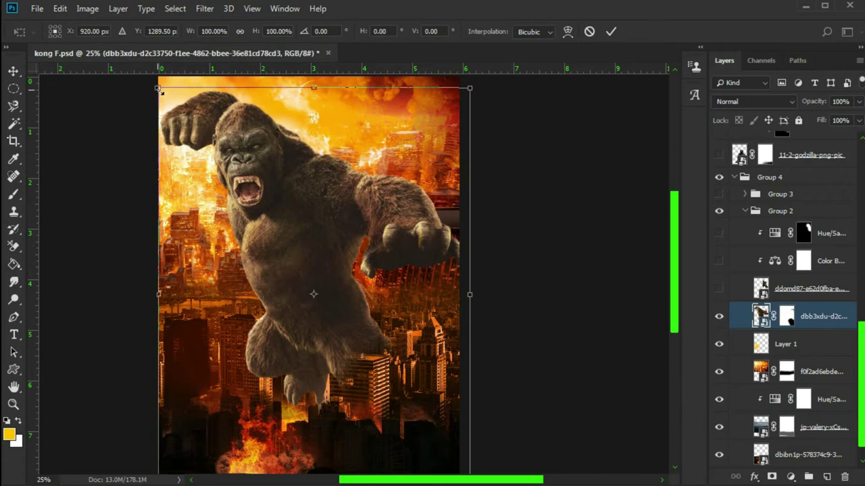
pyautogui.moveTo(159, 89); pyautogui.dragTo(167, 100)
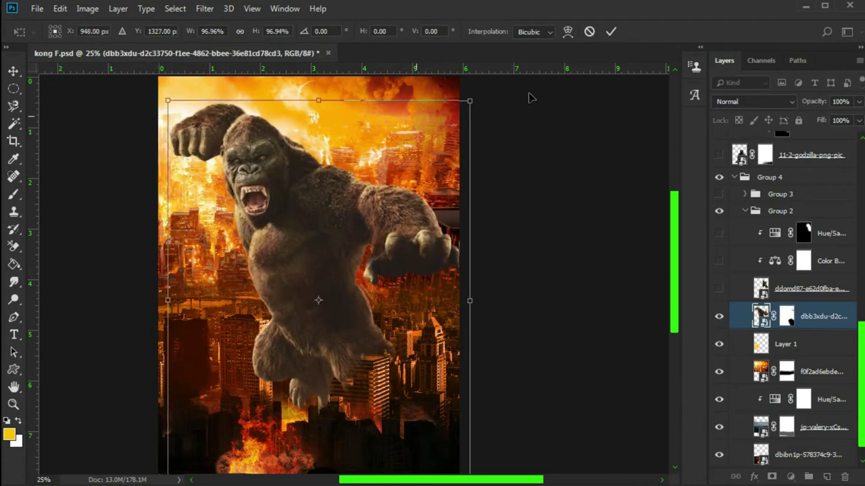
pyautogui.click(610, 32)
# Reveal Godzilla and the Group 3 city buildings, nudging Kong slightly upward.
pyautogui.click(743, 295)
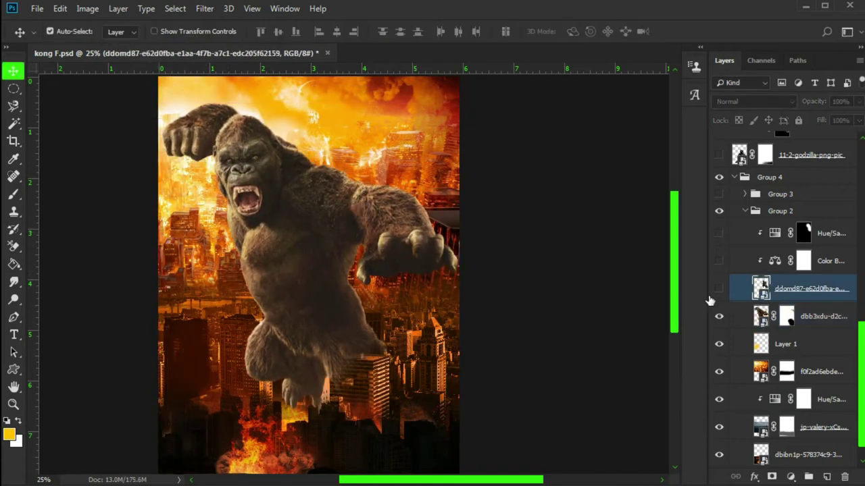
pyautogui.click(719, 288)
pyautogui.moveTo(287, 206); pyautogui.dragTo(287, 203)
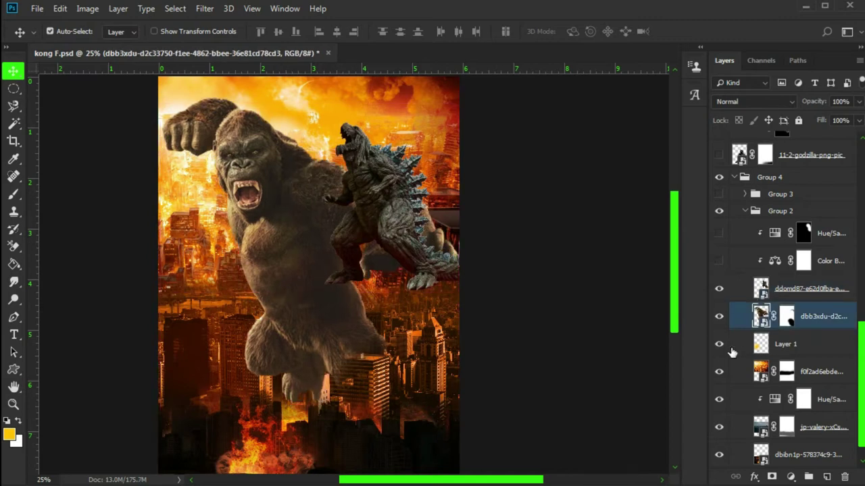
pyautogui.click(719, 194)
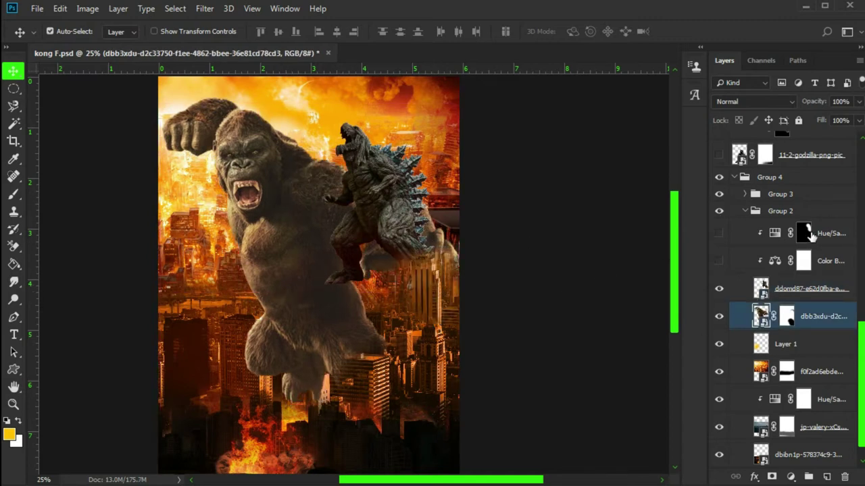
pyautogui.hotkey('ctrl', '+')
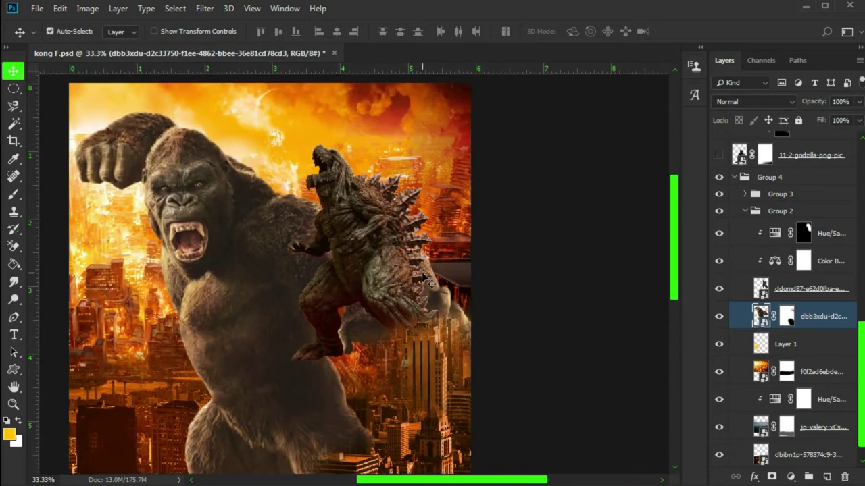
# Paint the mask of Godzilla's colour adjustment across his body and spines.
pyautogui.click(802, 233)
pyautogui.press('b')
pyautogui.moveTo(353, 275)
pyautogui.mouseDown()
pyautogui.moveTo(331, 250)
pyautogui.moveTo(321, 211)
pyautogui.mouseUp()
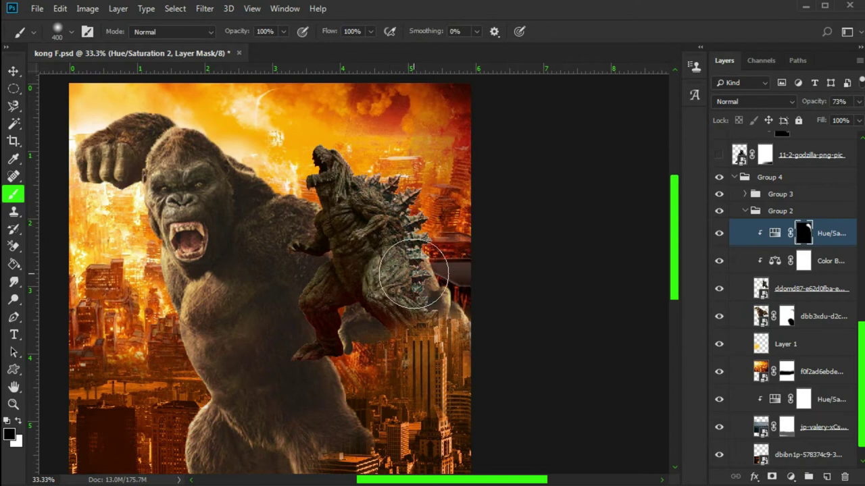
pyautogui.press('x')
pyautogui.moveTo(413, 275); pyautogui.dragTo(428, 202)
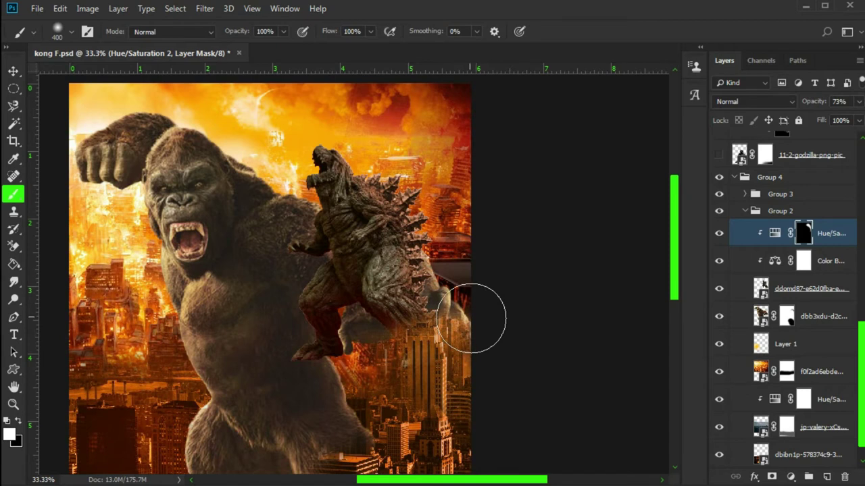
# Add a Color Balance layer clipped to the lower Godzilla, with Yellow/Blue at -30.
pyautogui.click(14, 71)
pyautogui.click(375, 245)
pyautogui.moveTo(532, 225); pyautogui.dragTo(562, 208)
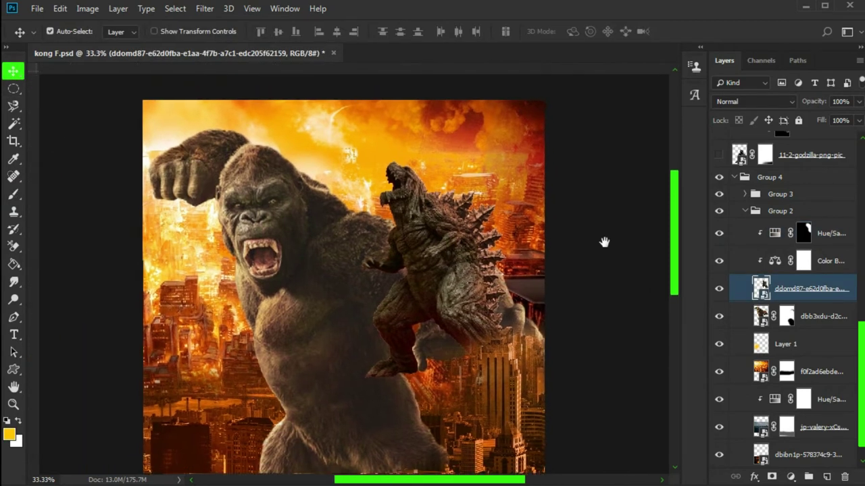
pyautogui.click(810, 317)
pyautogui.click(790, 477)
pyautogui.click(784, 356)
pyautogui.moveTo(466, 142); pyautogui.dragTo(548, 147)
pyautogui.click(509, 365)
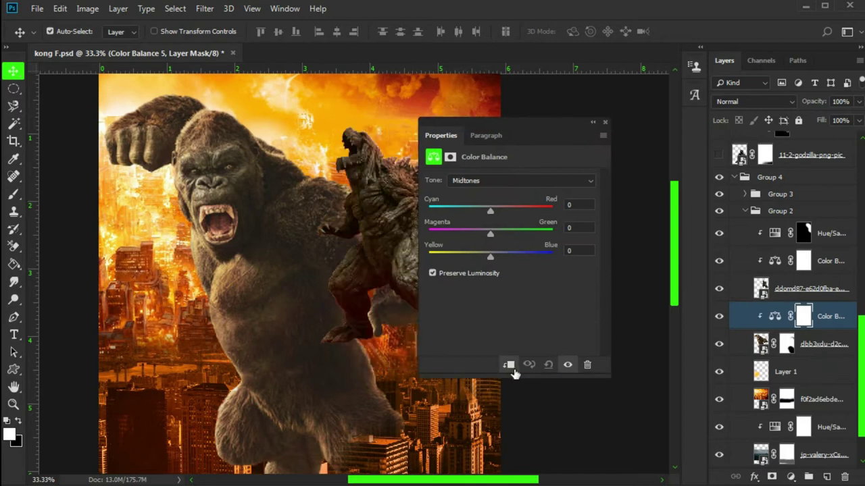
pyautogui.moveTo(483, 253); pyautogui.dragTo(471, 253)
pyautogui.click(606, 124)
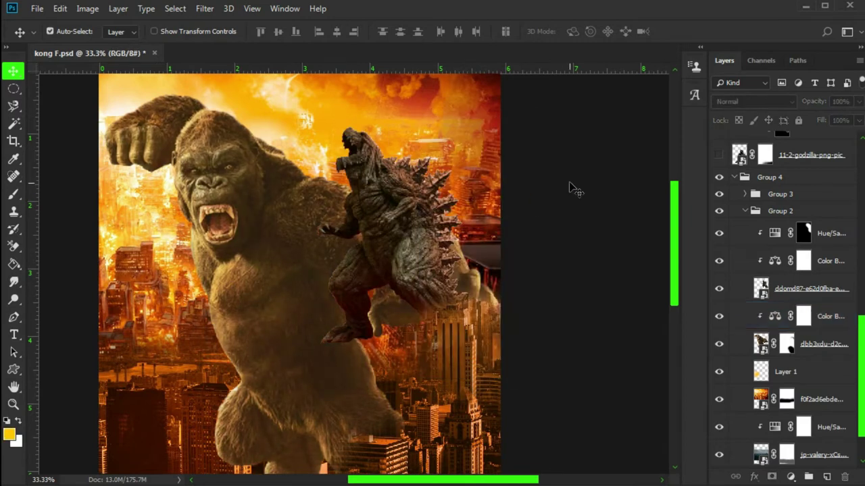
pyautogui.moveTo(569, 181); pyautogui.dragTo(578, 190)
# Collapse Group 4 and show the large foreground 11-2-godzilla layer.
pyautogui.scroll(2, 772, 301)
pyautogui.scroll(2, 750, 304)
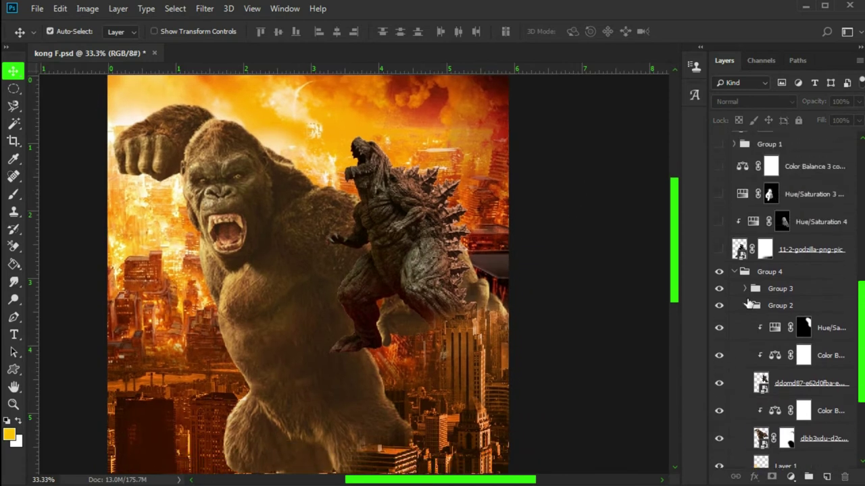
pyautogui.scroll(4, 744, 295)
pyautogui.click(734, 399)
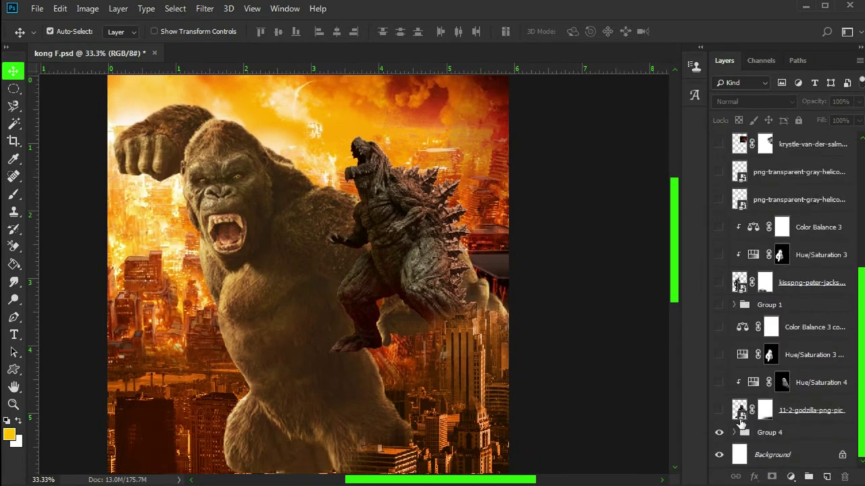
pyautogui.click(718, 412)
pyautogui.scroll(1, 585, 273)
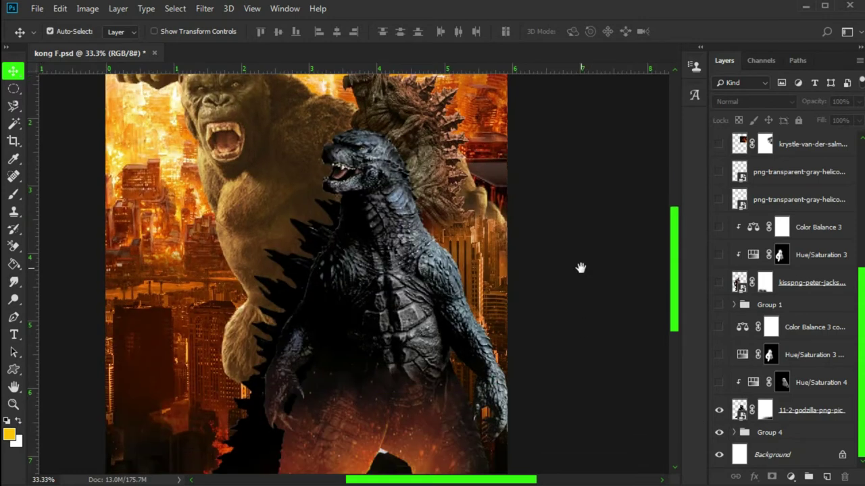
pyautogui.scroll(-2, 581, 274)
pyautogui.moveTo(532, 254)
pyautogui.mouseDown()
pyautogui.moveTo(524, 271)
pyautogui.moveTo(511, 263)
pyautogui.mouseUp()
pyautogui.hotkey('ctrl', 'r')
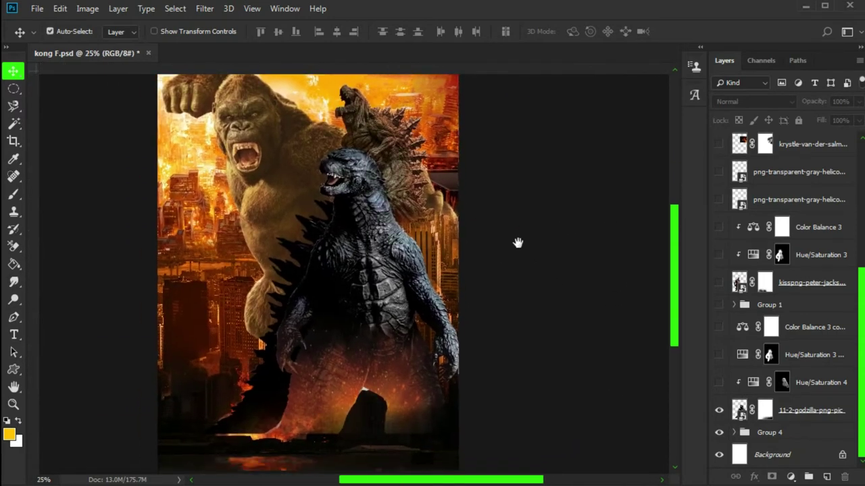
pyautogui.hotkey('ctrl', 'r')
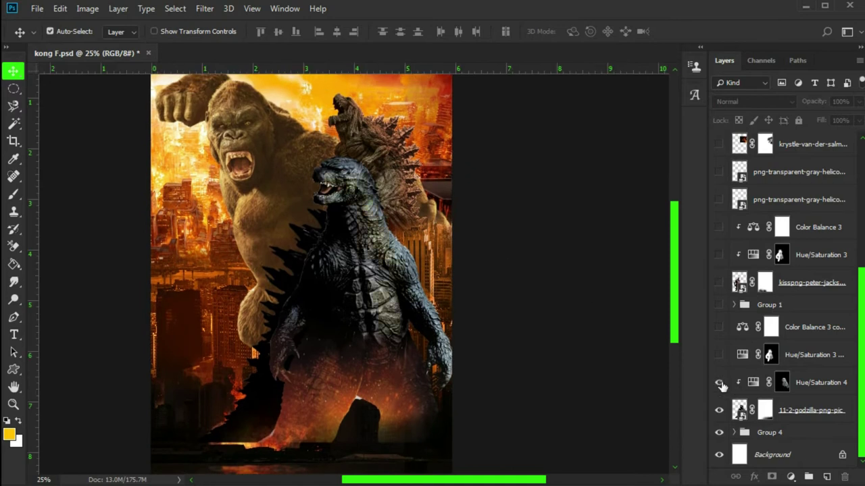
# Turn on the Hue/Saturation 4 adjustment and set up a brush with default colours for its mask.
pyautogui.click(782, 383)
pyautogui.press('d')
pyautogui.press('b')
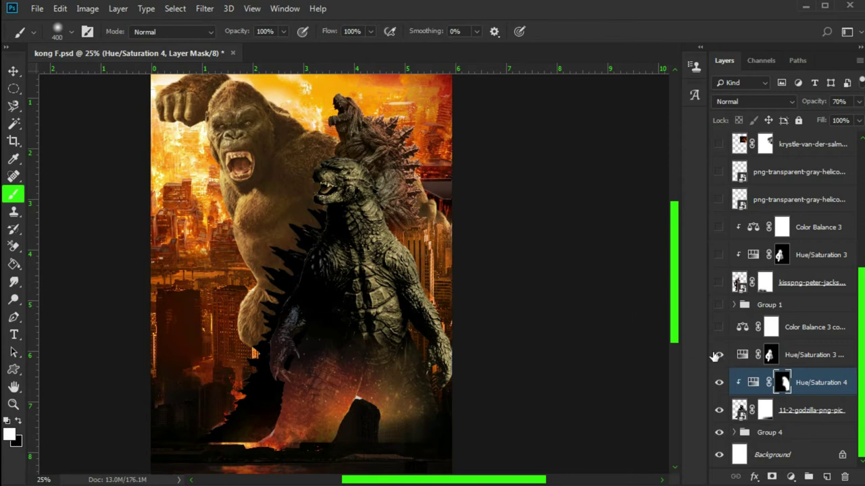
pyautogui.moveTo(510, 230); pyautogui.dragTo(537, 258)
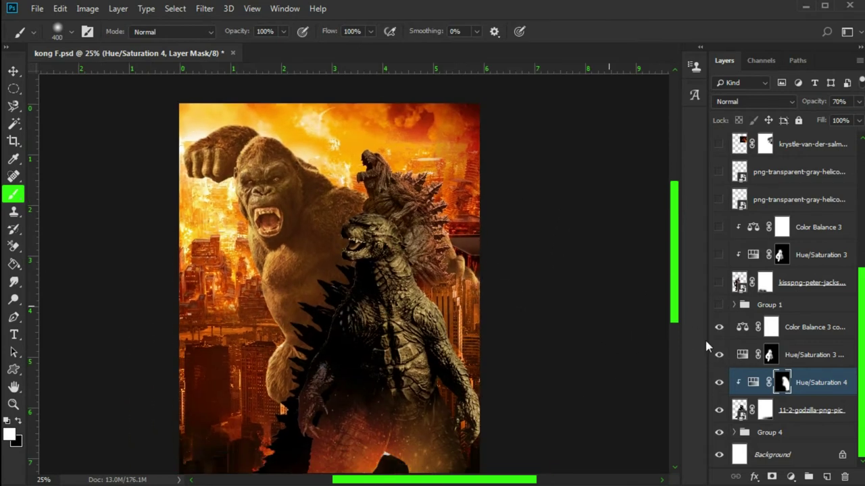
# Show Group 1 and the grey kisspng Kong figure in the foreground.
pyautogui.click(719, 305)
pyautogui.moveTo(643, 309); pyautogui.dragTo(523, 349)
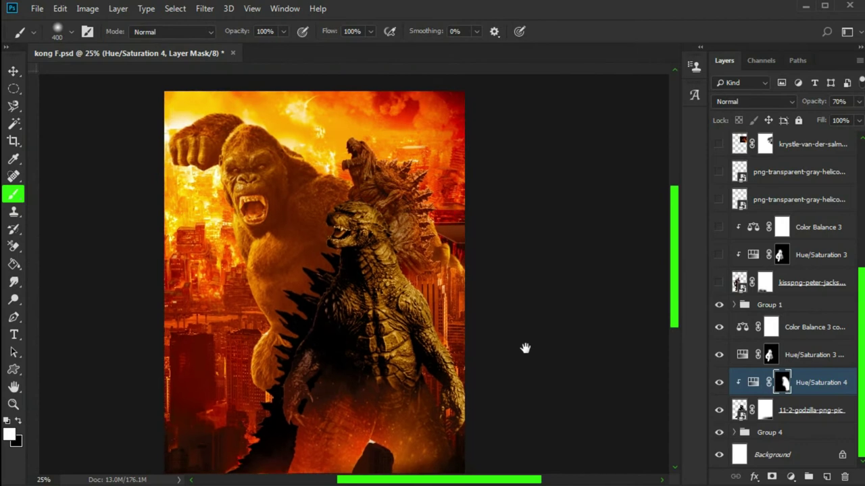
pyautogui.click(746, 306)
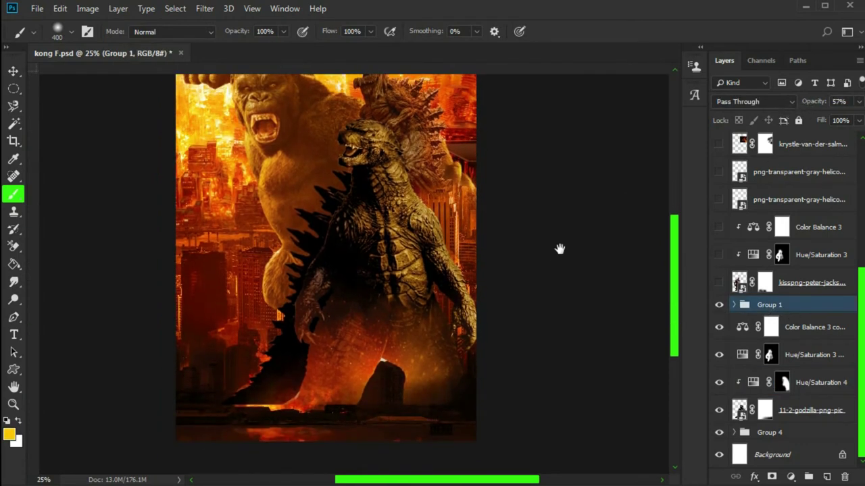
pyautogui.click(719, 283)
pyautogui.moveTo(537, 216)
pyautogui.mouseDown()
pyautogui.moveTo(554, 183)
pyautogui.moveTo(521, 201)
pyautogui.moveTo(536, 200)
pyautogui.mouseUp()
pyautogui.hotkey('ctrl', 'r')
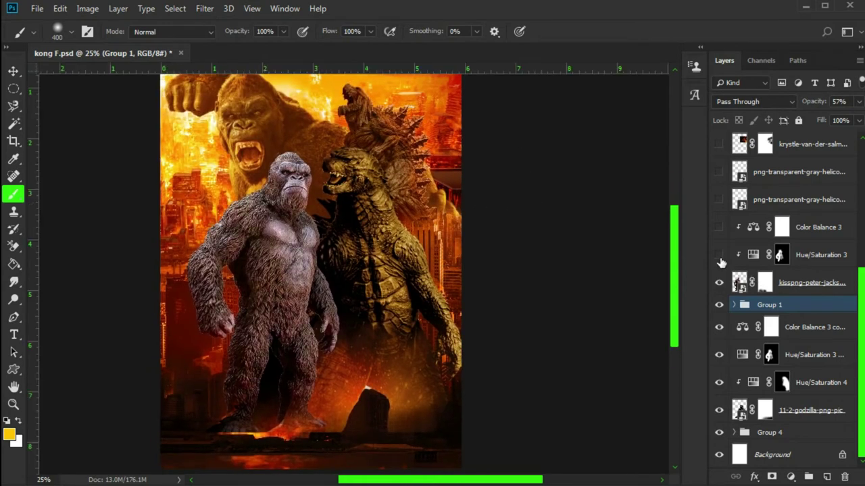
# Enlarge the foreground Kong layer very slightly, keeping it a smart object.
pyautogui.hotkey('ctrl', 't')
pyautogui.click(415, 212)
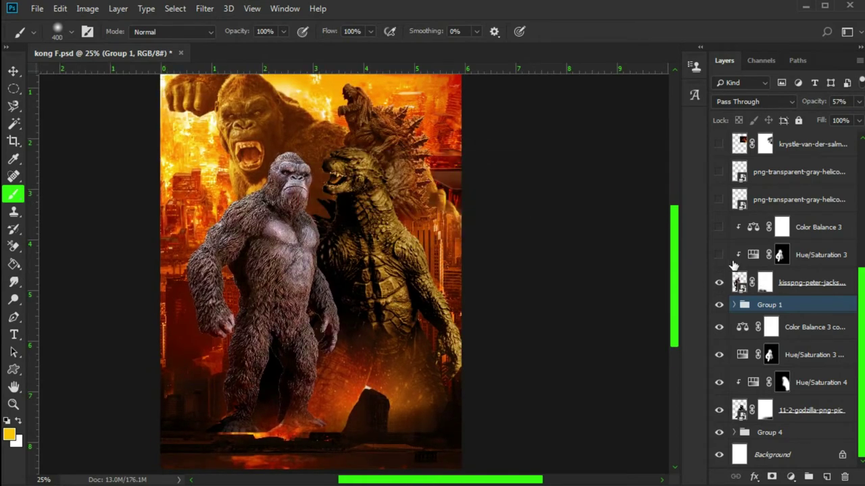
pyautogui.click(755, 286)
pyautogui.hotkey('ctrl', 't')
pyautogui.moveTo(341, 148); pyautogui.dragTo(343, 145)
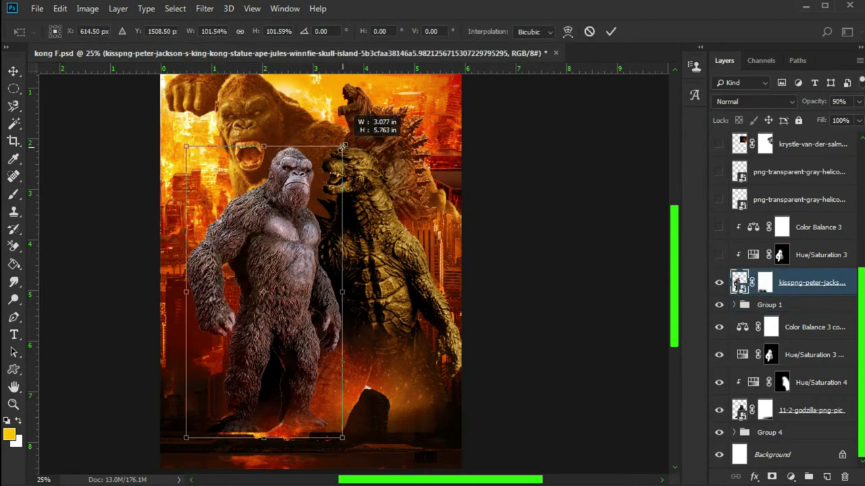
pyautogui.press('Return')
pyautogui.press('b')
pyautogui.click(573, 219)
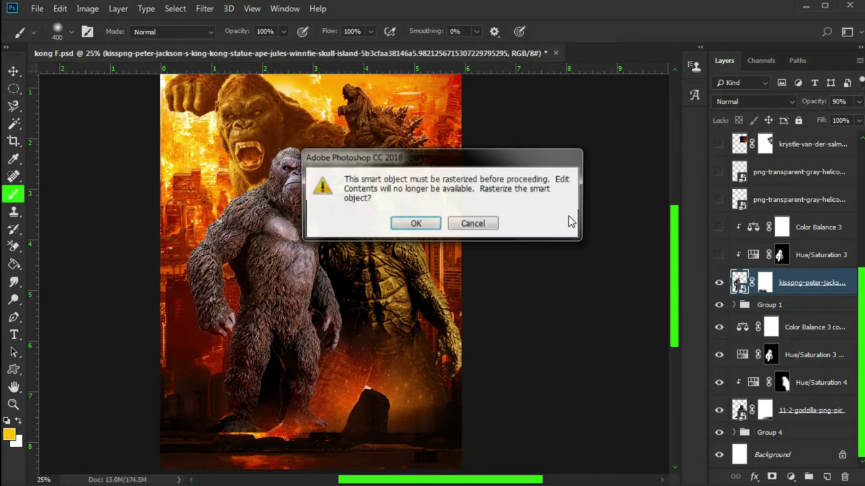
pyautogui.click(472, 225)
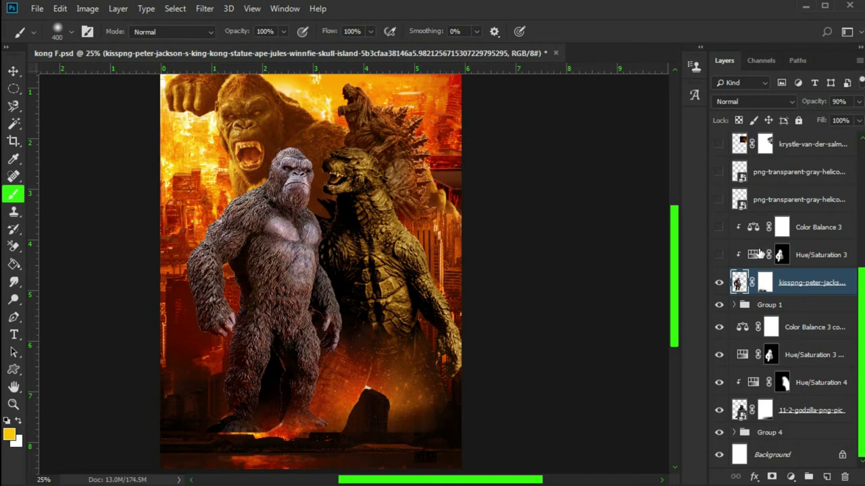
pyautogui.moveTo(550, 228)
pyautogui.mouseDown()
pyautogui.moveTo(534, 276)
pyautogui.moveTo(546, 236)
pyautogui.mouseUp()
# Apply a gentle Gaussian Blur to the foreground Kong.
pyautogui.hotkey('ctrl', '+')
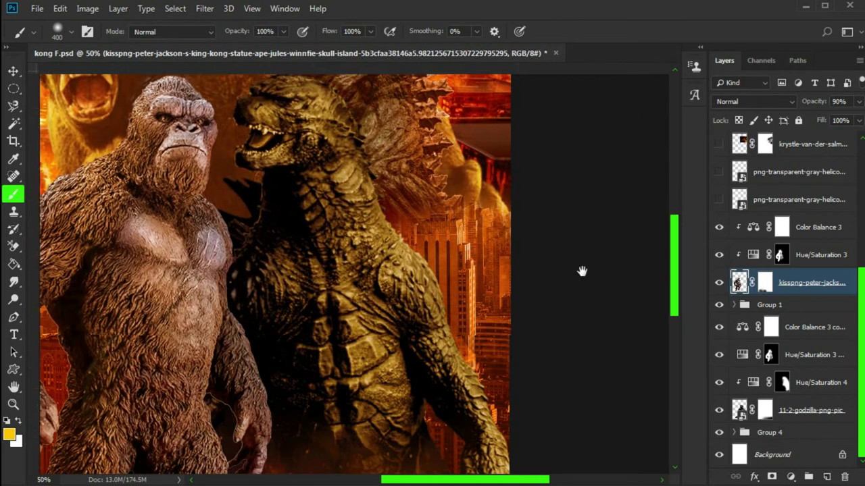
pyautogui.rightClick(797, 286)
pyautogui.click(797, 287)
pyautogui.click(205, 8)
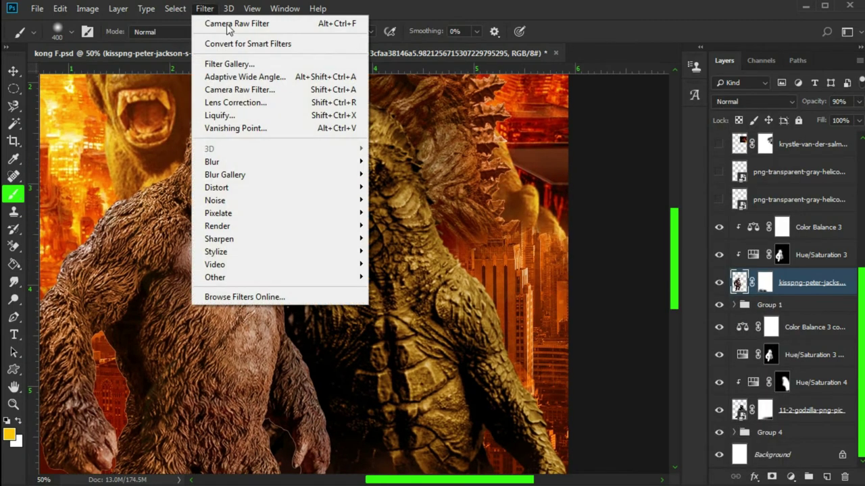
pyautogui.click(395, 214)
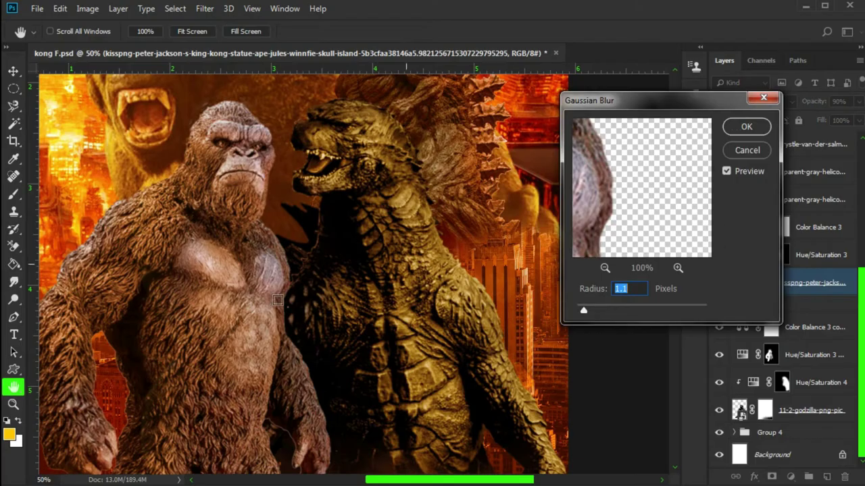
pyautogui.click(230, 211)
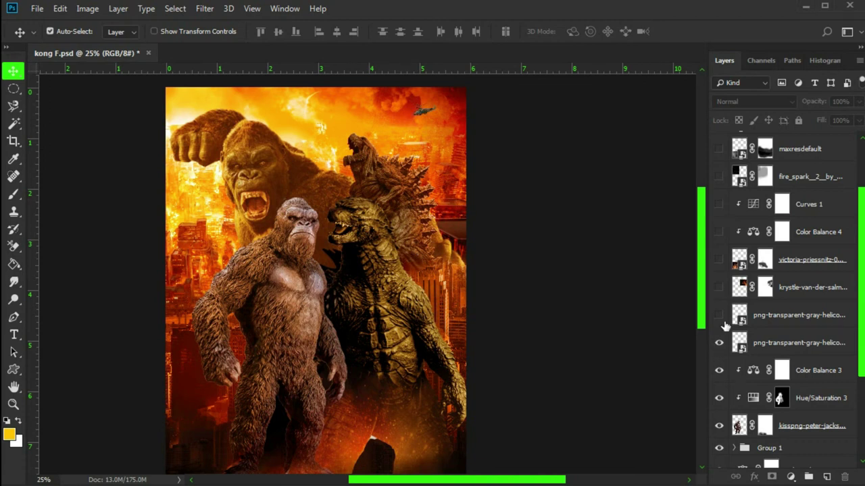
# Turn on the Curves 1 adjustment layer.
pyautogui.hotkey('ctrl', '+')
pyautogui.hotkey('ctrl', '+')
pyautogui.hotkey('ctrl', '+')
pyautogui.scroll(5, 664, 309)
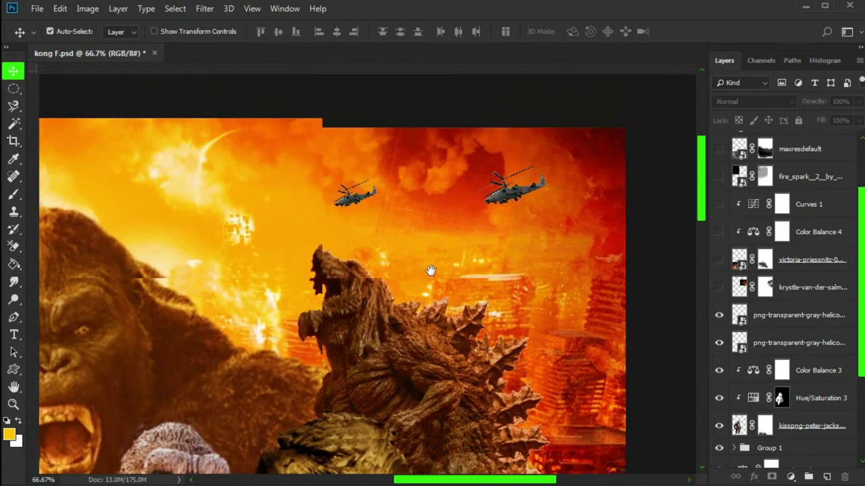
pyautogui.moveTo(582, 377); pyautogui.dragTo(502, 355)
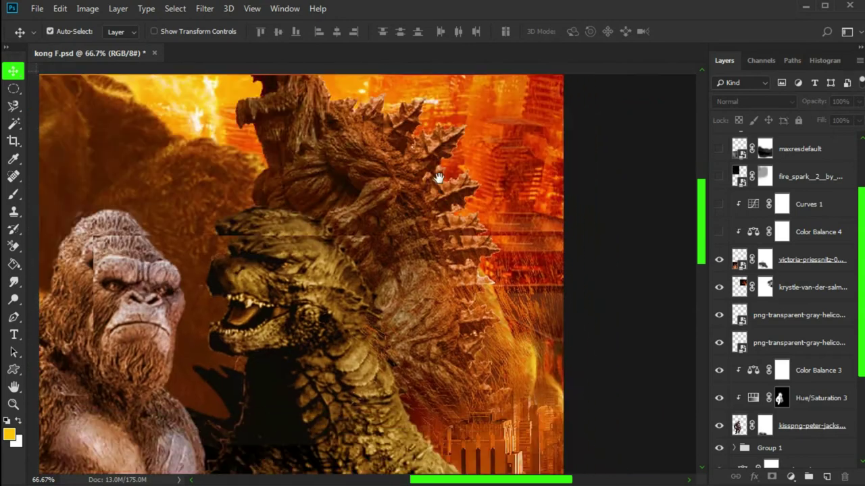
pyautogui.click(718, 204)
pyautogui.hotkey('ctrl', '-')
pyautogui.hotkey('ctrl', '-')
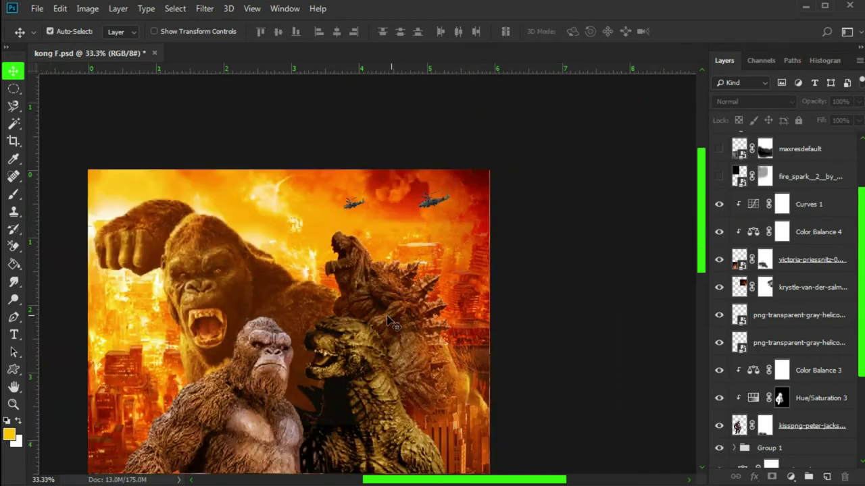
# Zoom out and show the maxresdefault copy, fire_spark and GODZILLA vs. KONG title layers.
pyautogui.scroll(3, 862, 266)
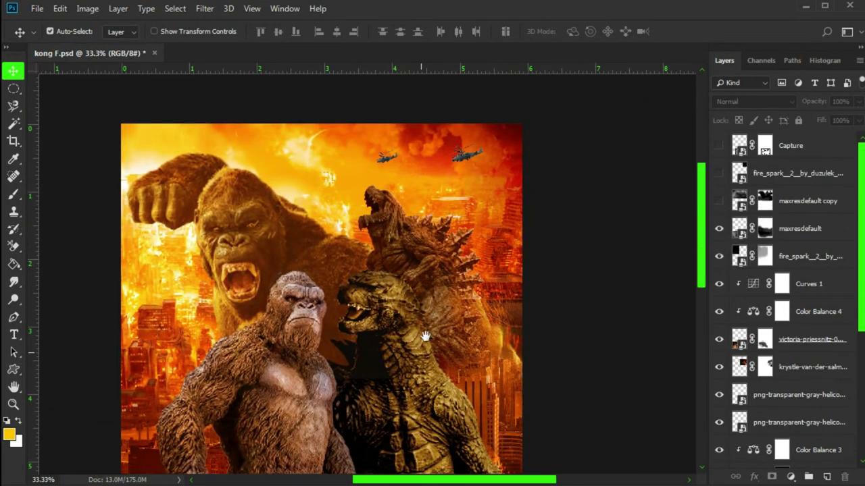
pyautogui.hotkey('ctrl', '-')
pyautogui.scroll(-2, 514, 242)
pyautogui.hotkey('ctrl', '-')
pyautogui.click(718, 200)
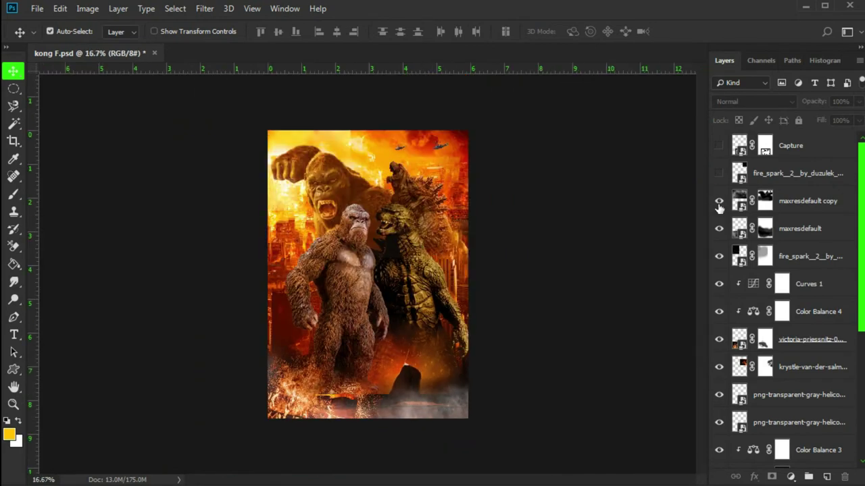
pyautogui.click(719, 173)
pyautogui.click(718, 145)
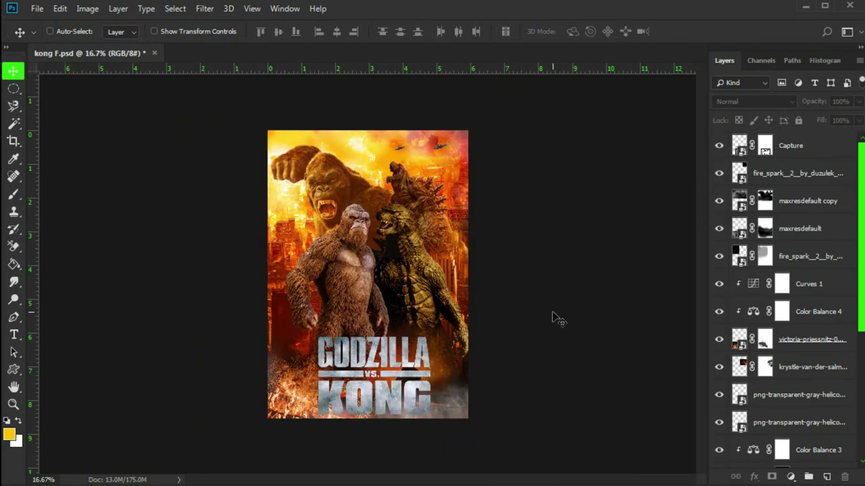
# Give the Capture title layer a drop shadow: opacity 58%, distance 14, size 68.
pyautogui.hotkey('ctrl', '+')
pyautogui.rightClick(803, 149)
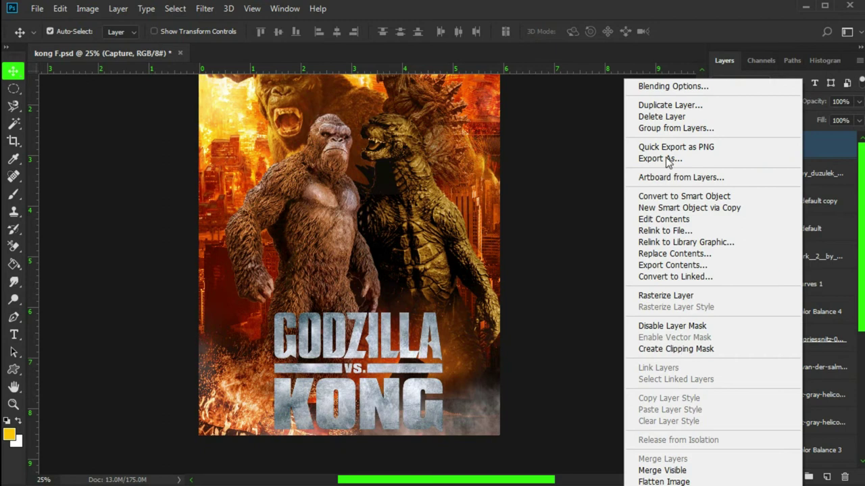
pyautogui.click(673, 86)
pyautogui.click(320, 336)
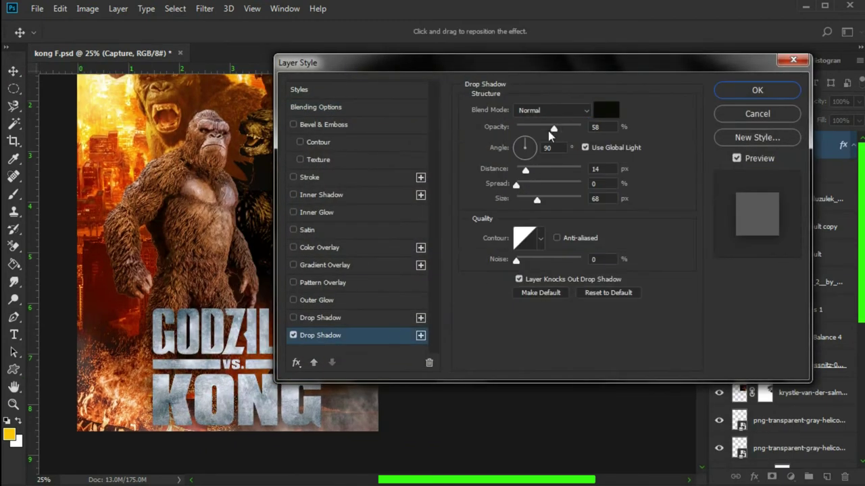
pyautogui.click(757, 90)
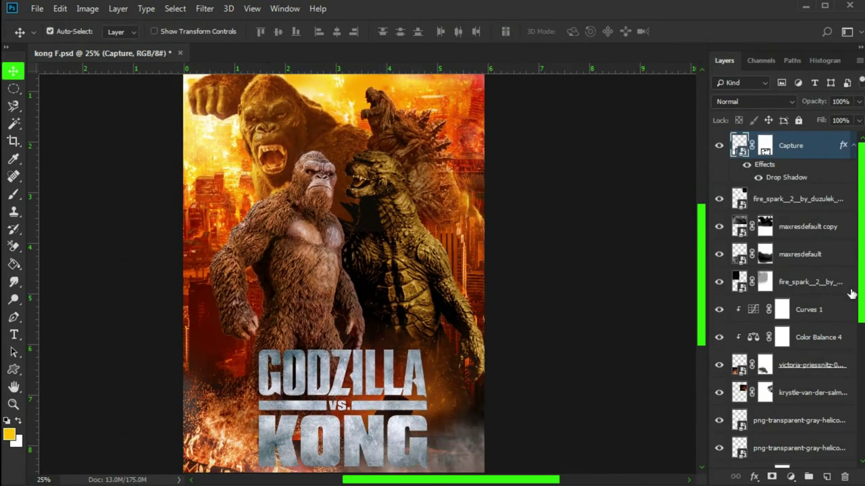
pyautogui.scroll(-3, 846, 291)
pyautogui.click(649, 311)
pyautogui.hotkey('ctrl', '-')
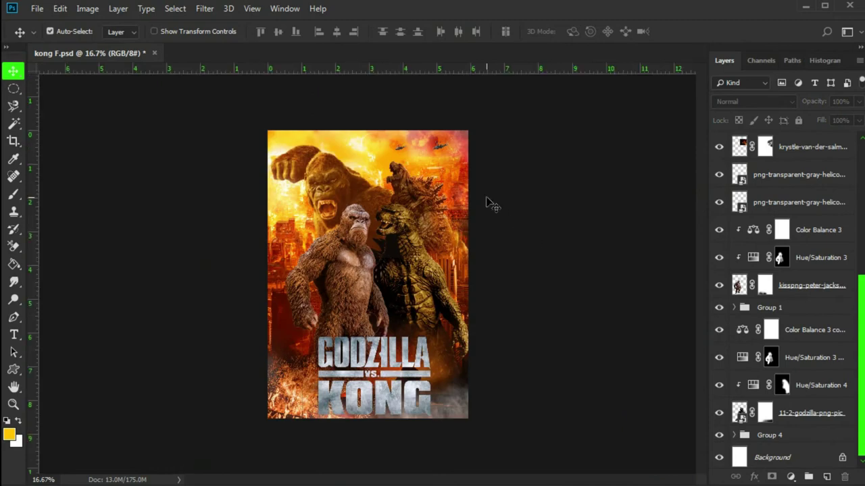
pyautogui.hotkey('ctrl', '+')
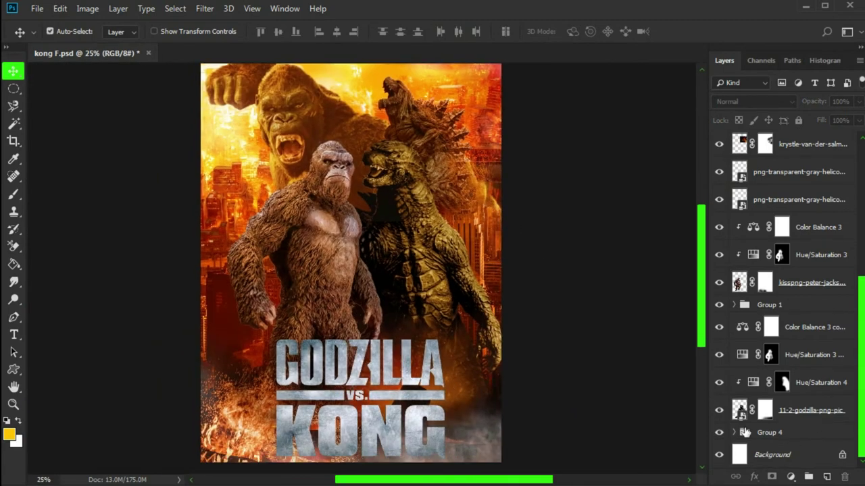
# Convert Group 4 for Smart Filters.
pyautogui.click(746, 432)
pyautogui.click(206, 9)
pyautogui.click(213, 39)
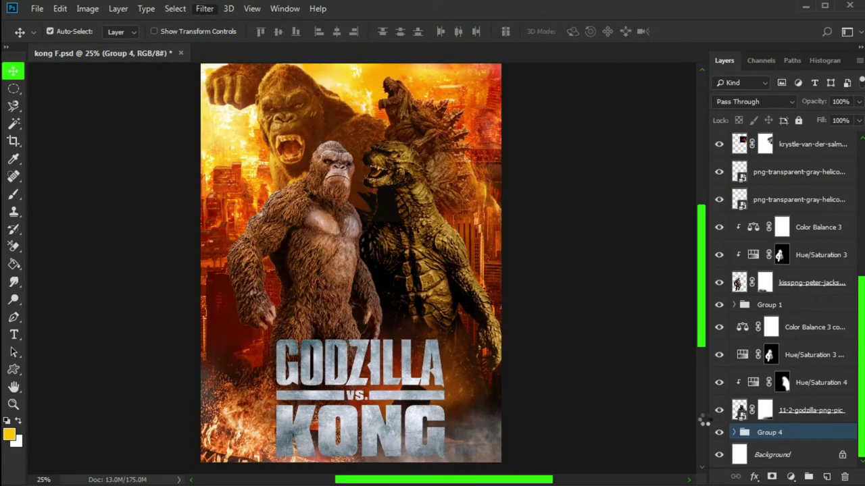
# Apply a level Tilt-Shift blur to Group 4 with Blur 2 px and Distortion -9%.
pyautogui.click(205, 8)
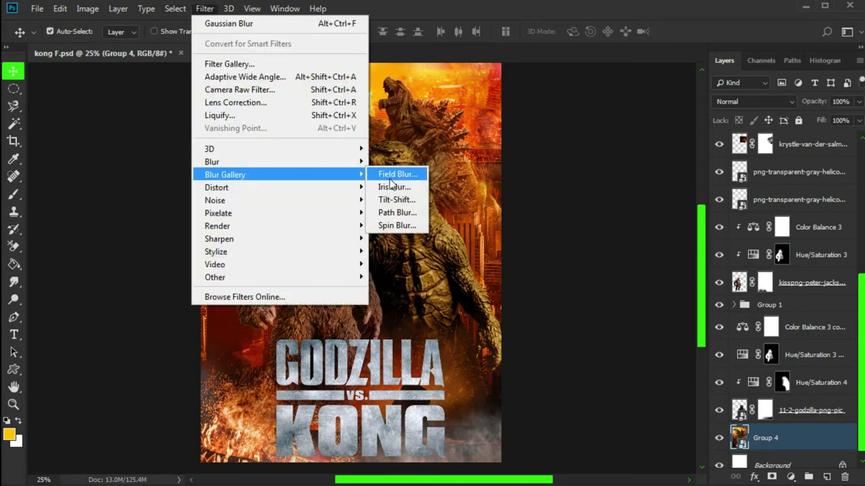
pyautogui.click(397, 200)
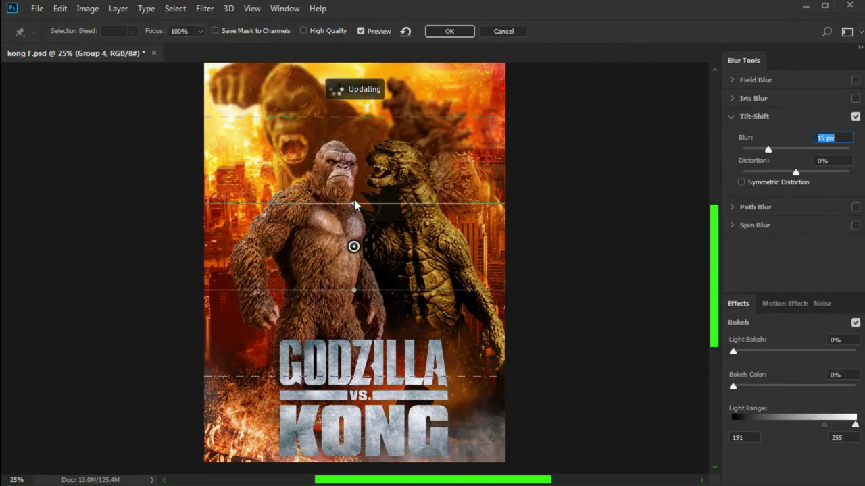
pyautogui.moveTo(354, 290); pyautogui.dragTo(343, 201)
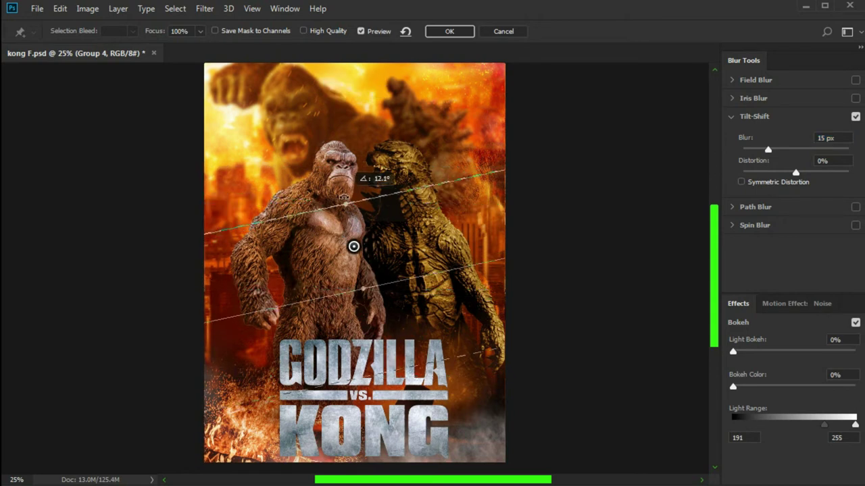
pyautogui.moveTo(343, 201); pyautogui.dragTo(352, 187)
pyautogui.moveTo(795, 172); pyautogui.dragTo(770, 149)
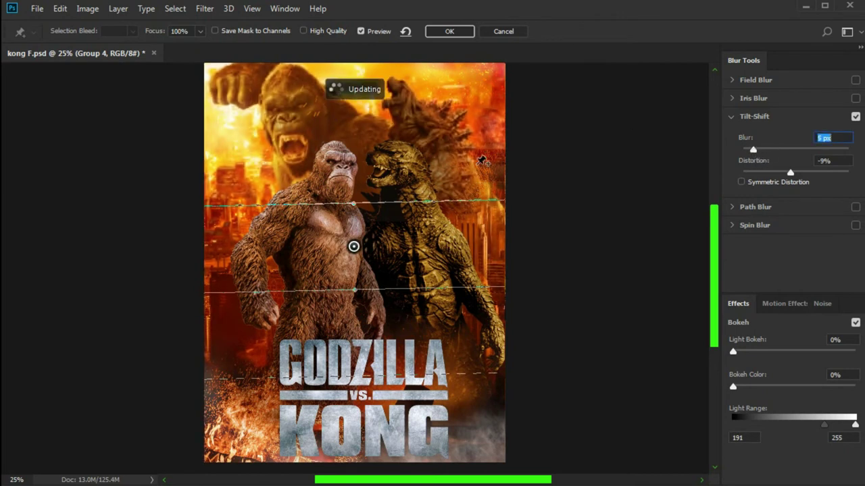
pyautogui.moveTo(754, 149); pyautogui.dragTo(748, 149)
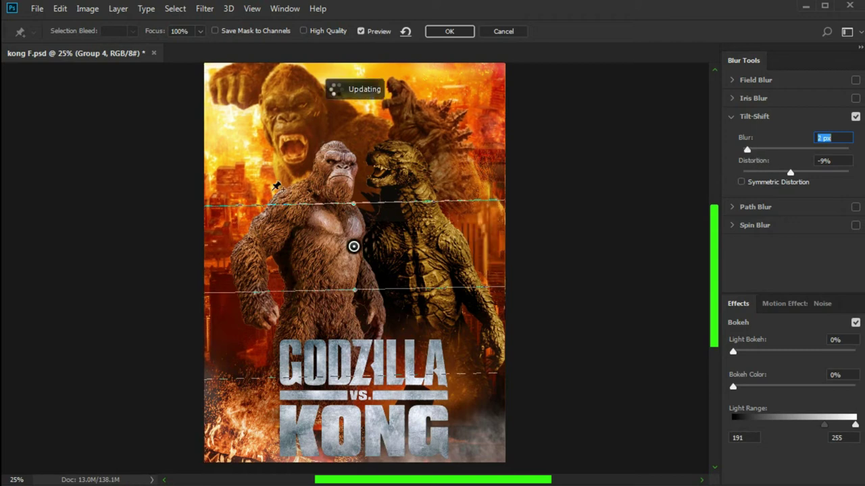
pyautogui.click(450, 31)
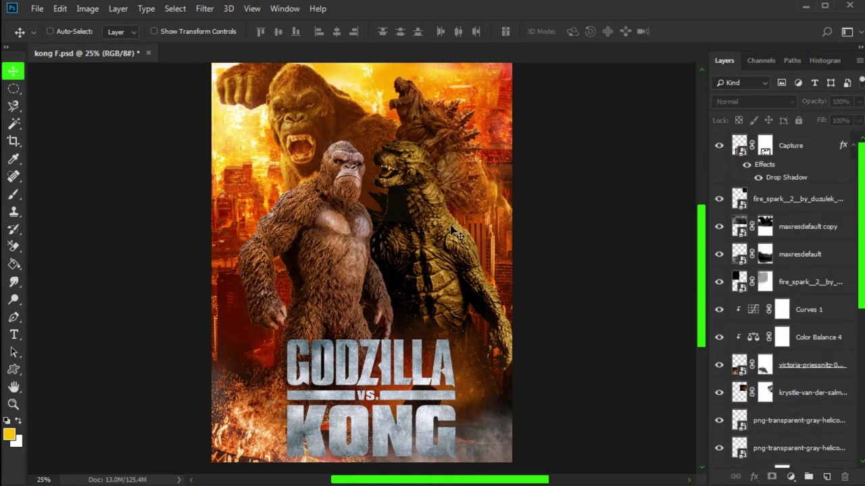
# Stamp a merged layer and Camera Raw grade it warmer, exposure +0.40, more saturated.
pyautogui.hotkey('ctrl', 'shift', 'alt', 'e')
pyautogui.click(205, 8)
pyautogui.click(234, 91)
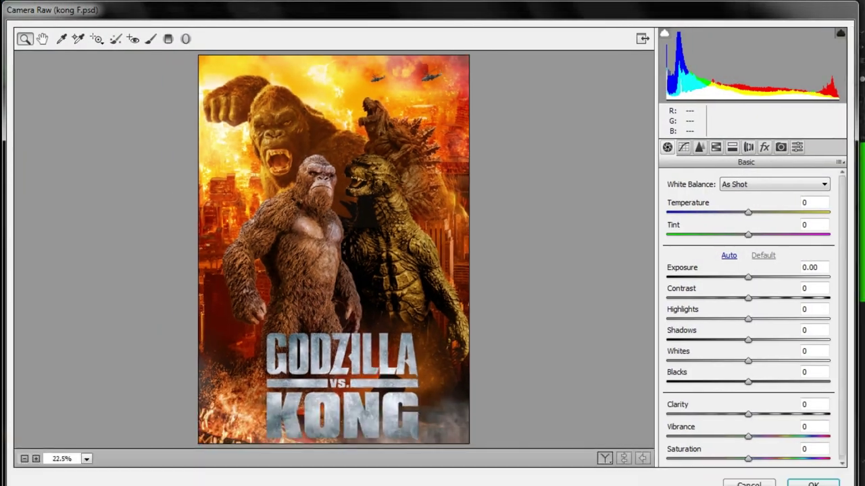
pyautogui.moveTo(754, 212); pyautogui.dragTo(757, 234)
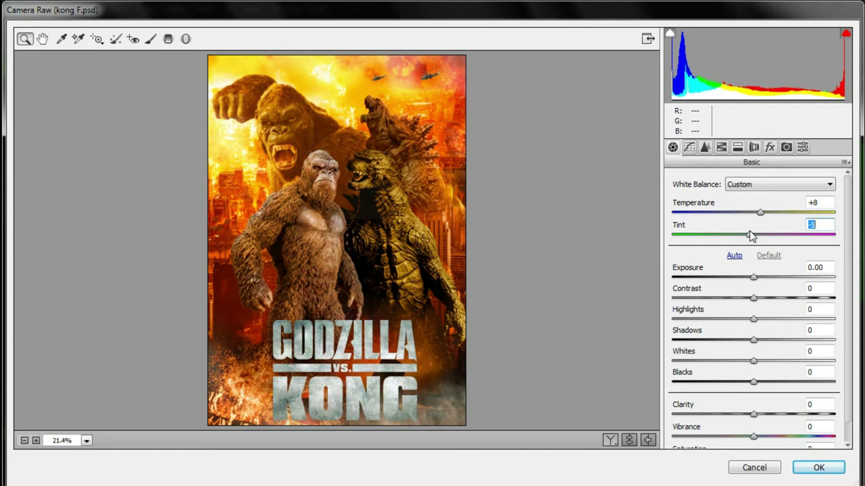
pyautogui.moveTo(757, 277); pyautogui.dragTo(762, 279)
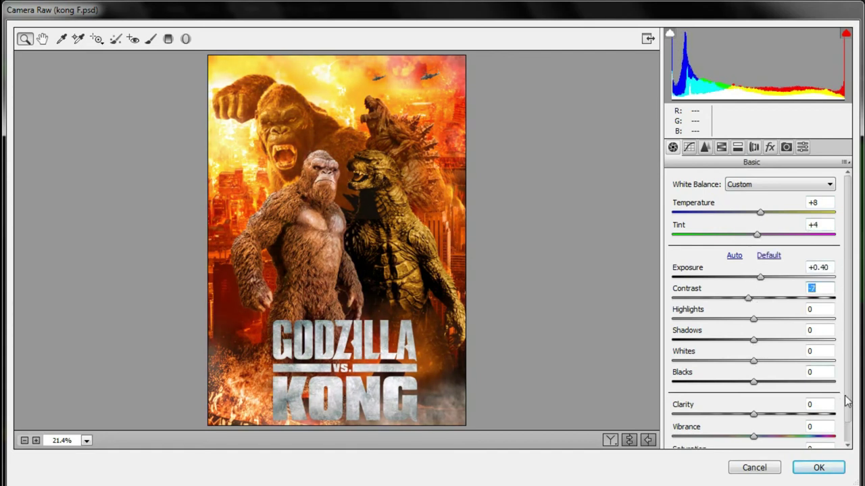
pyautogui.scroll(-1, 847, 401)
pyautogui.moveTo(754, 438); pyautogui.dragTo(760, 438)
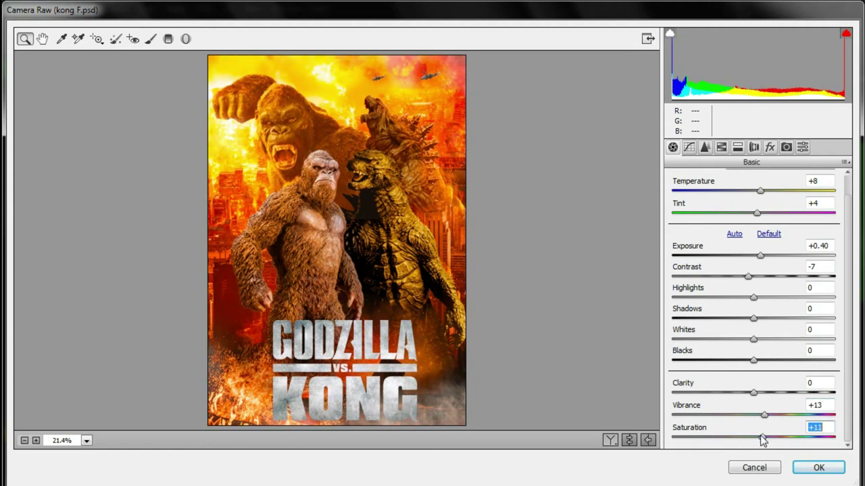
pyautogui.click(800, 470)
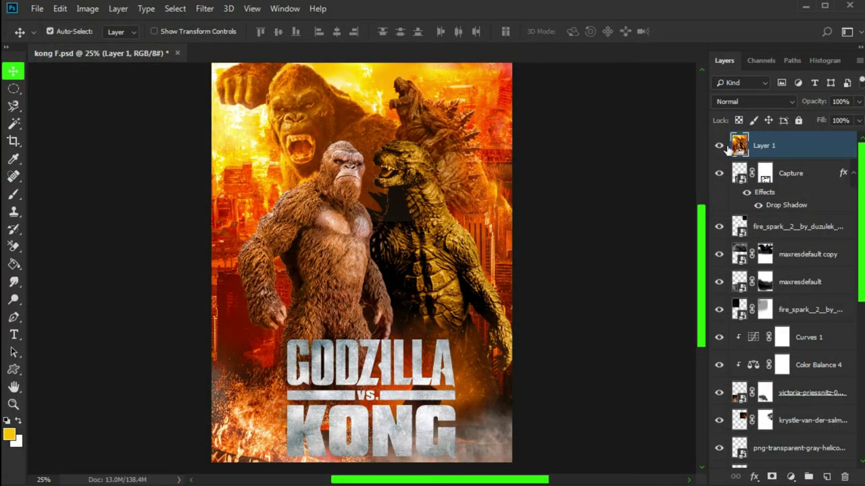